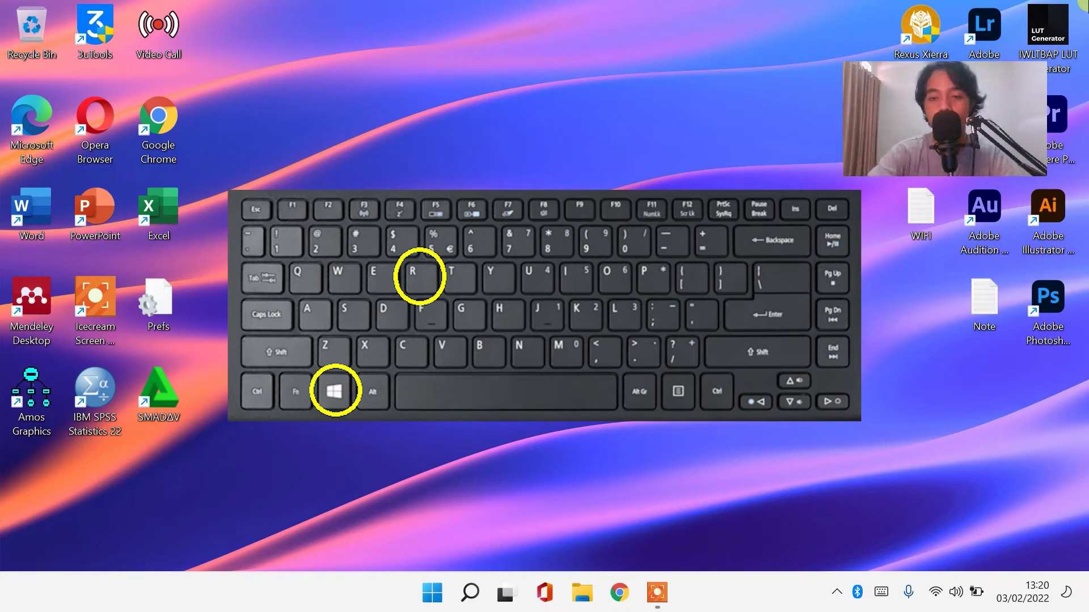
Step: Open Device Manager by running devmgmt.msc and select the computer at the root of the device tree
{"action": "key", "text": "super+r"}
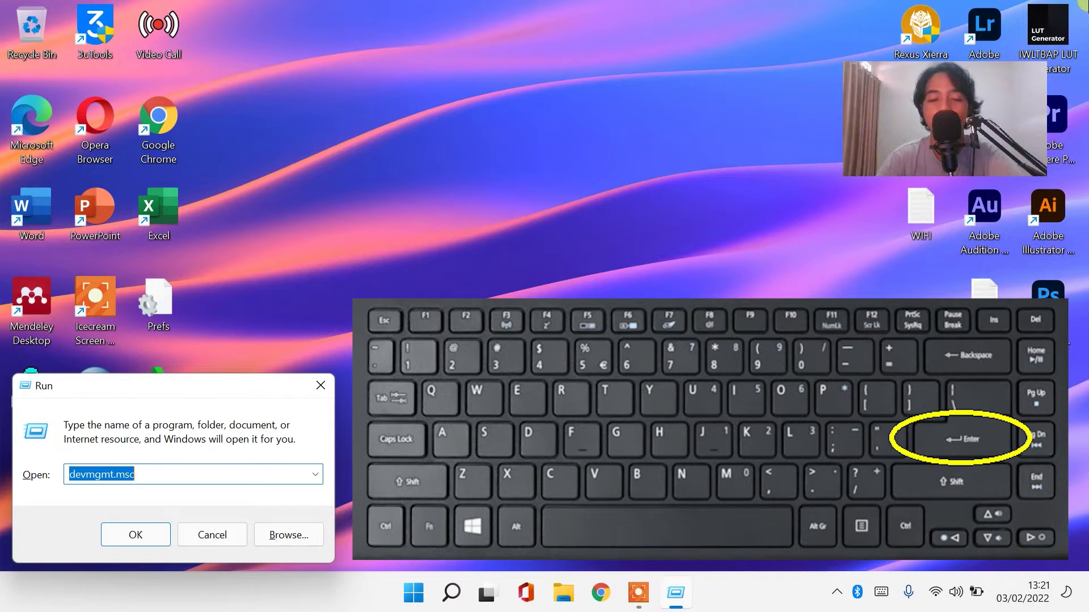
{"action": "key", "text": "Return"}
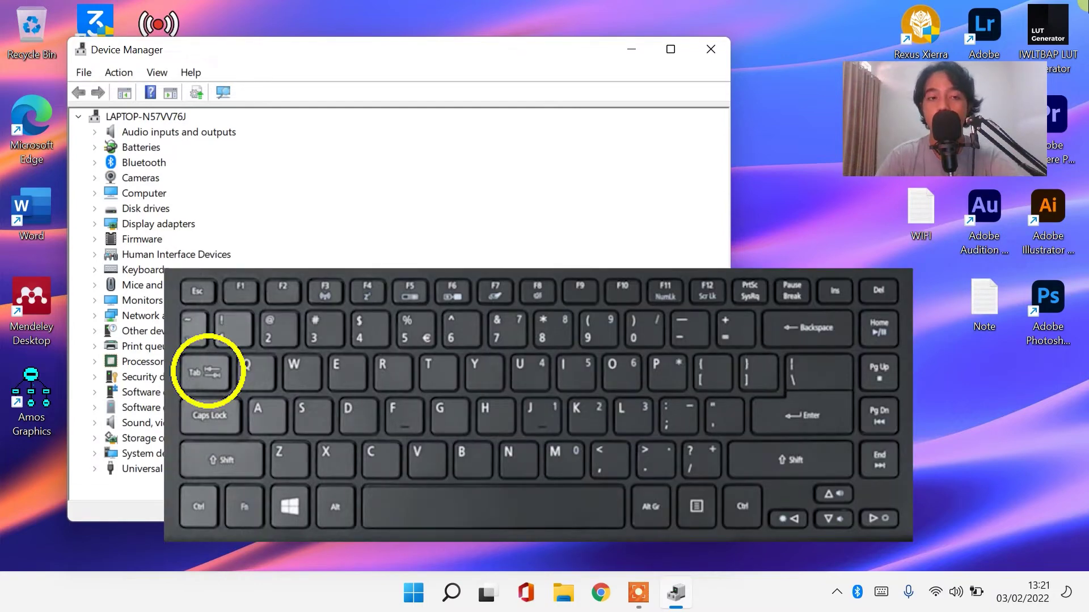
{"action": "key", "text": "Tab"}
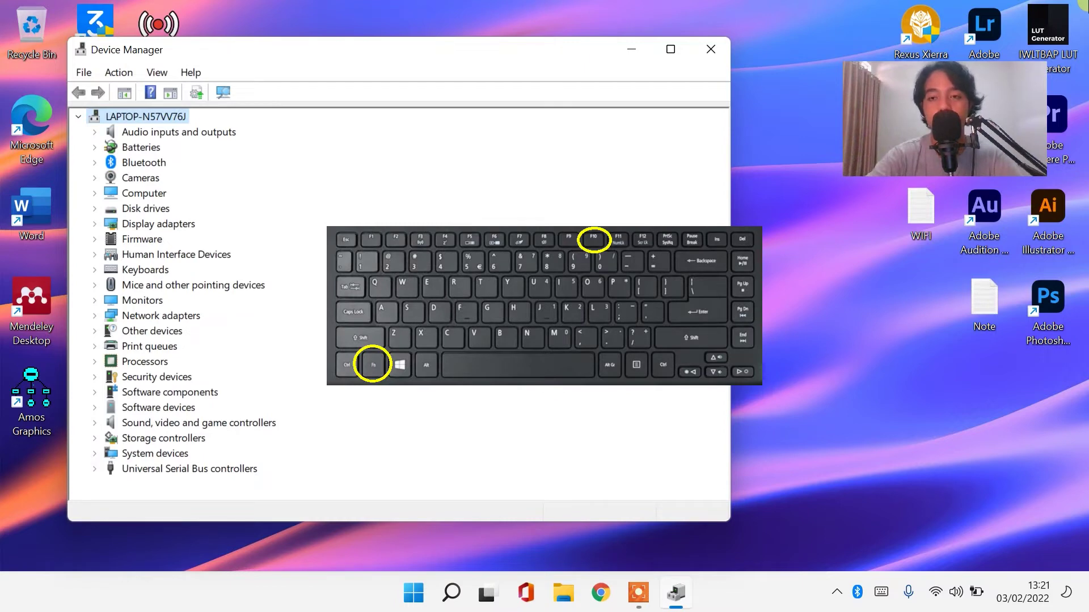
Step: Scan the computer for hardware changes
{"action": "key", "text": "F10"}
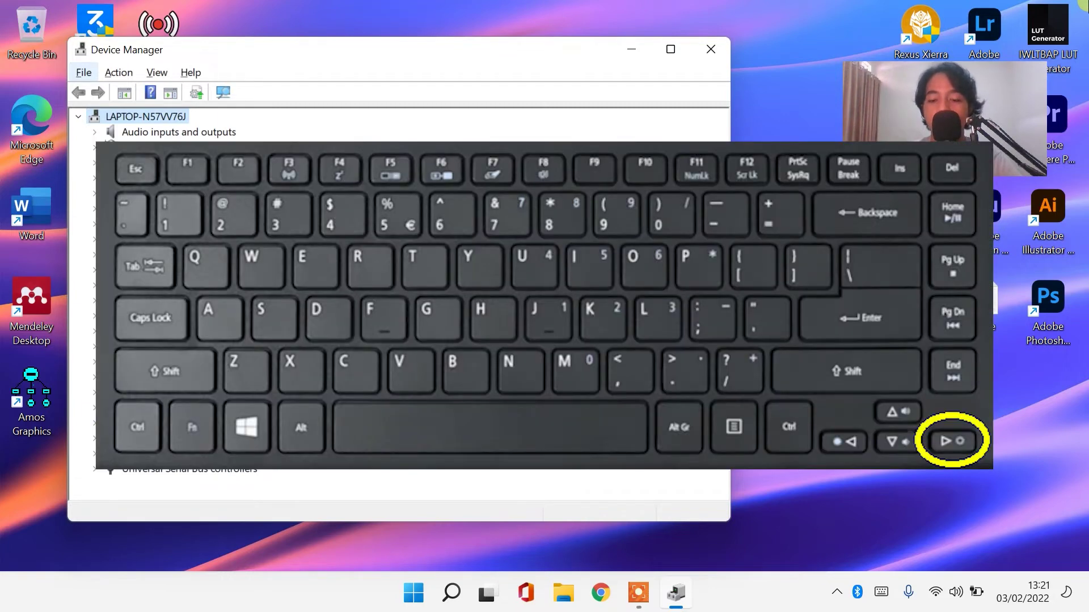
{"action": "key", "text": "Right"}
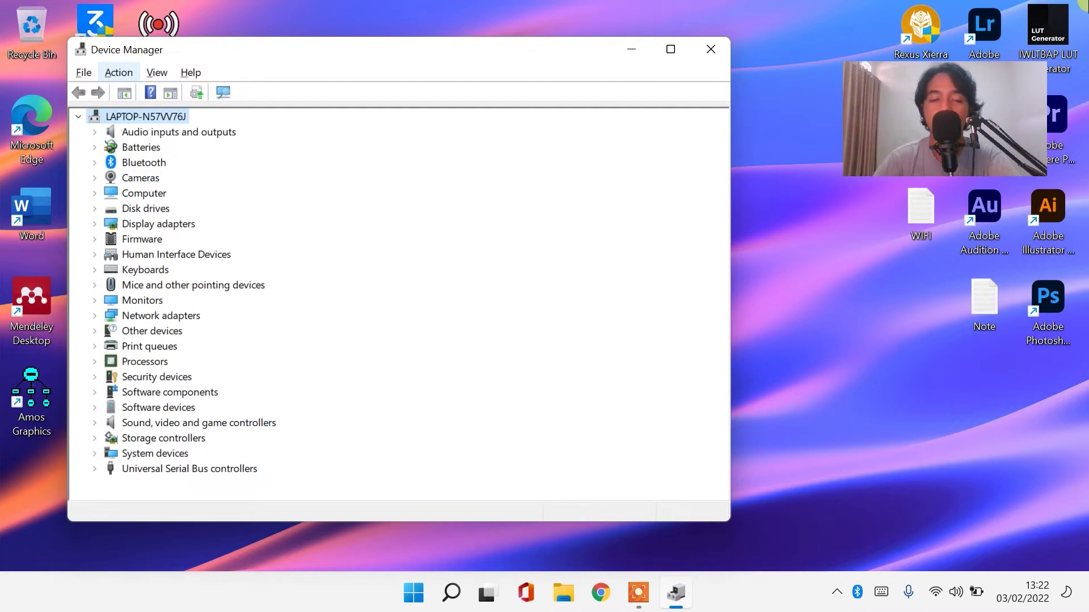
{"action": "key", "text": "Down"}
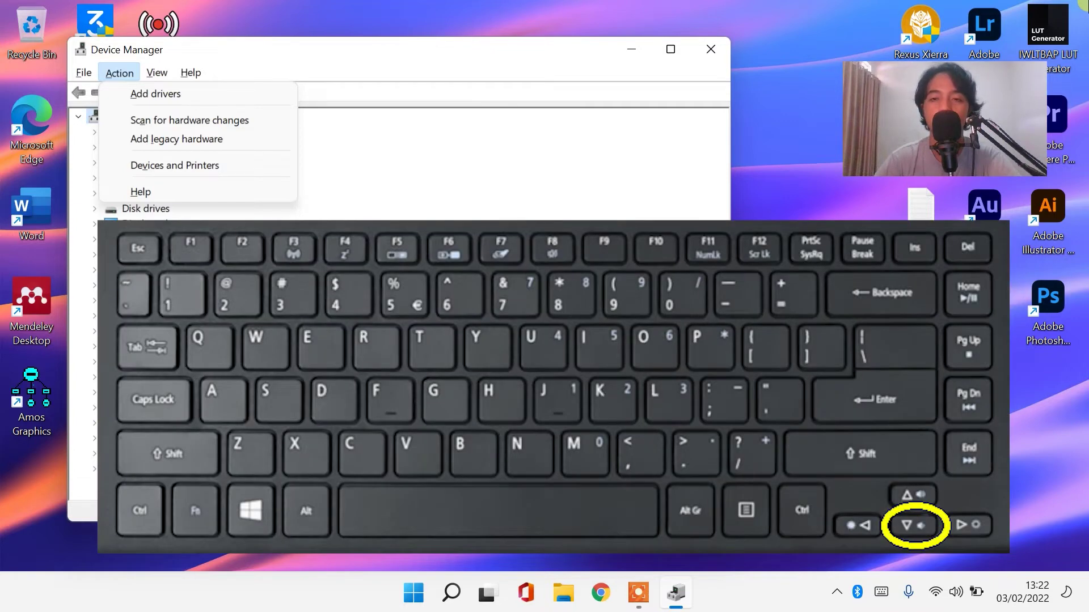
{"action": "key", "text": "Down"}
{"action": "key", "text": "Down"}
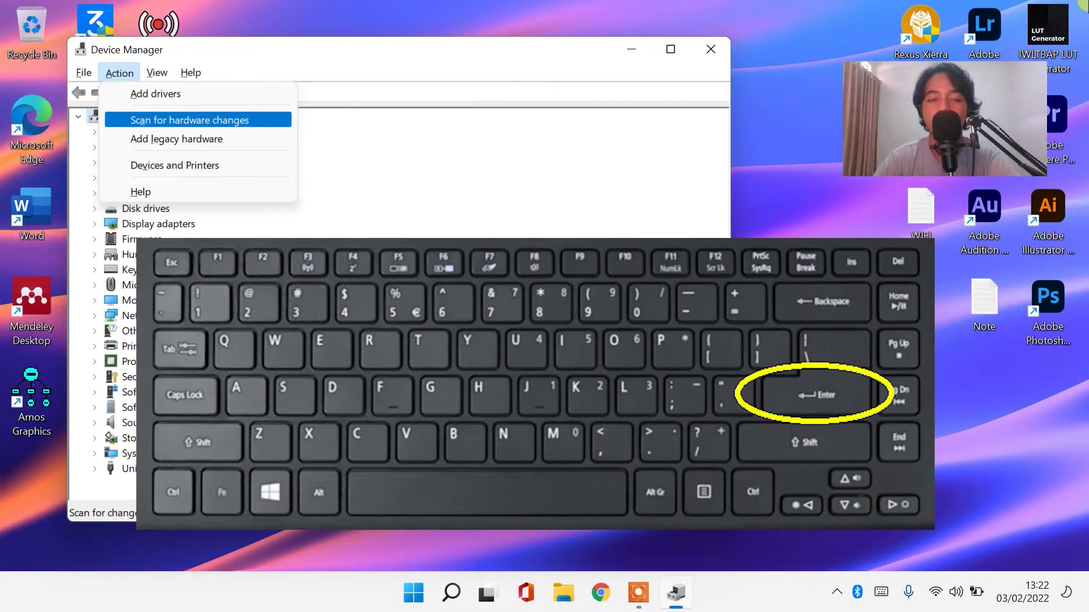
{"action": "key", "text": "Return"}
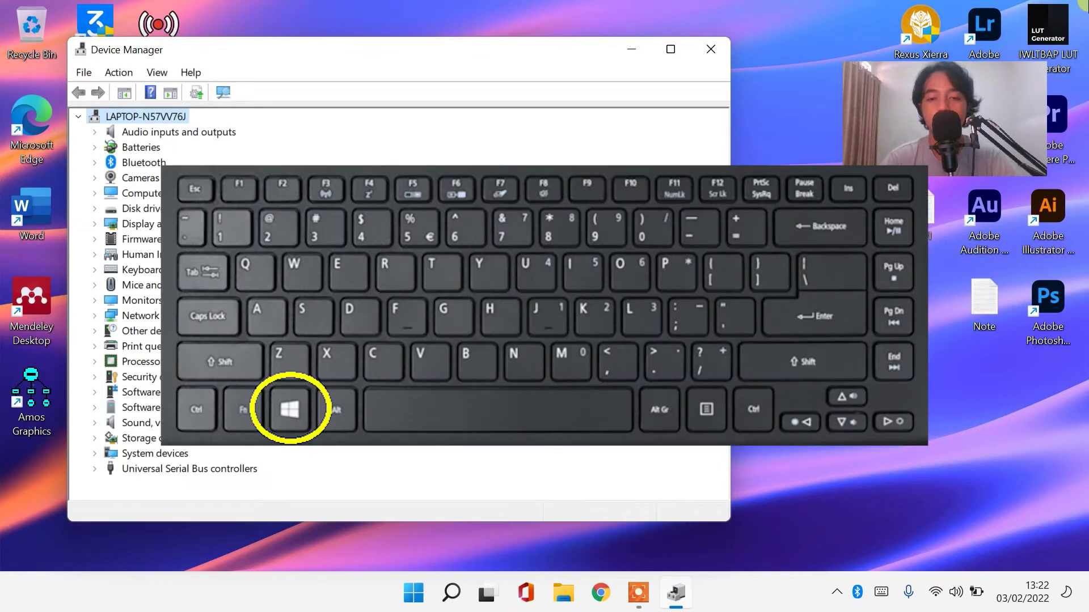
Step: Bring up the laptop's power options in the Start menu and move the selection down from Sleep
{"action": "key", "text": "super"}
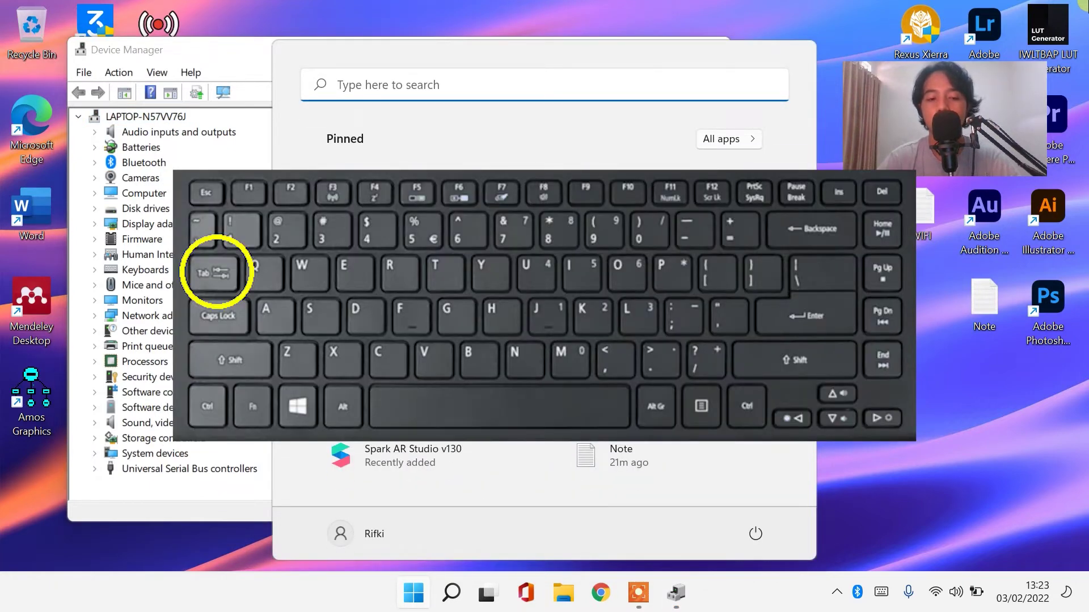
{"action": "key", "text": "Tab"}
{"action": "key", "text": "Tab"}
{"action": "key", "text": "Tab"}
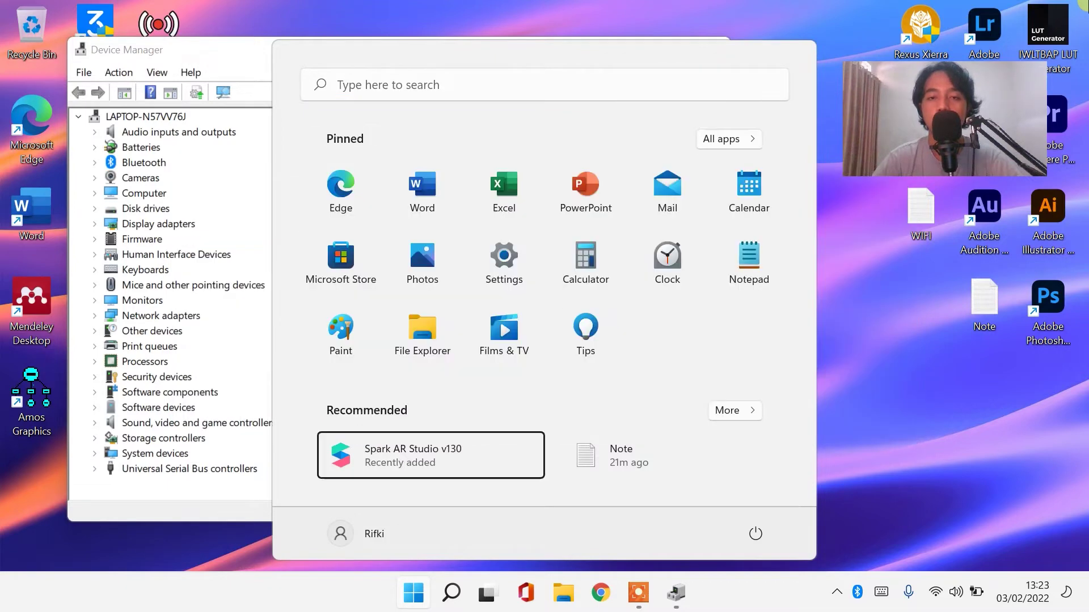
{"action": "key", "text": "Tab"}
{"action": "key", "text": "Tab"}
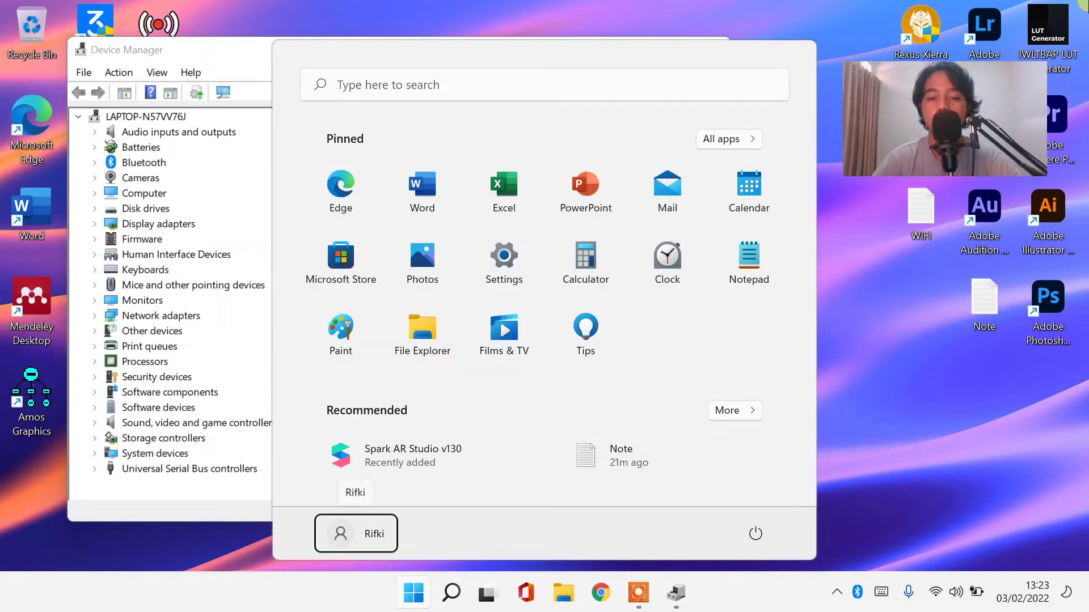
{"action": "key", "text": "Tab"}
{"action": "key", "text": "Tab"}
{"action": "key", "text": "Tab"}
{"action": "key", "text": "Tab"}
{"action": "key", "text": "Tab"}
{"action": "key", "text": "Tab"}
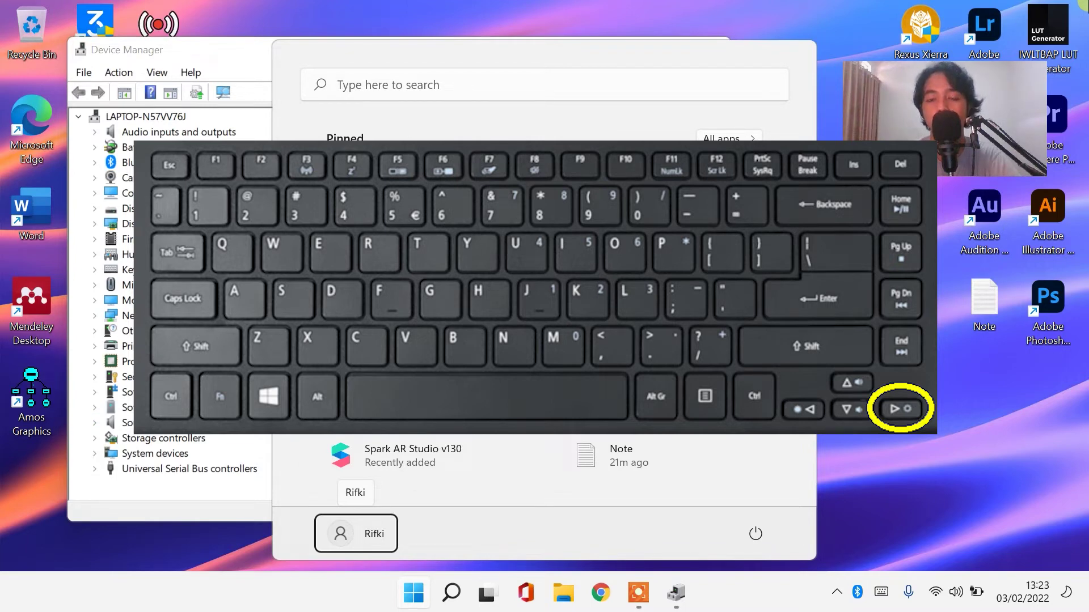
{"action": "key", "text": "Right"}
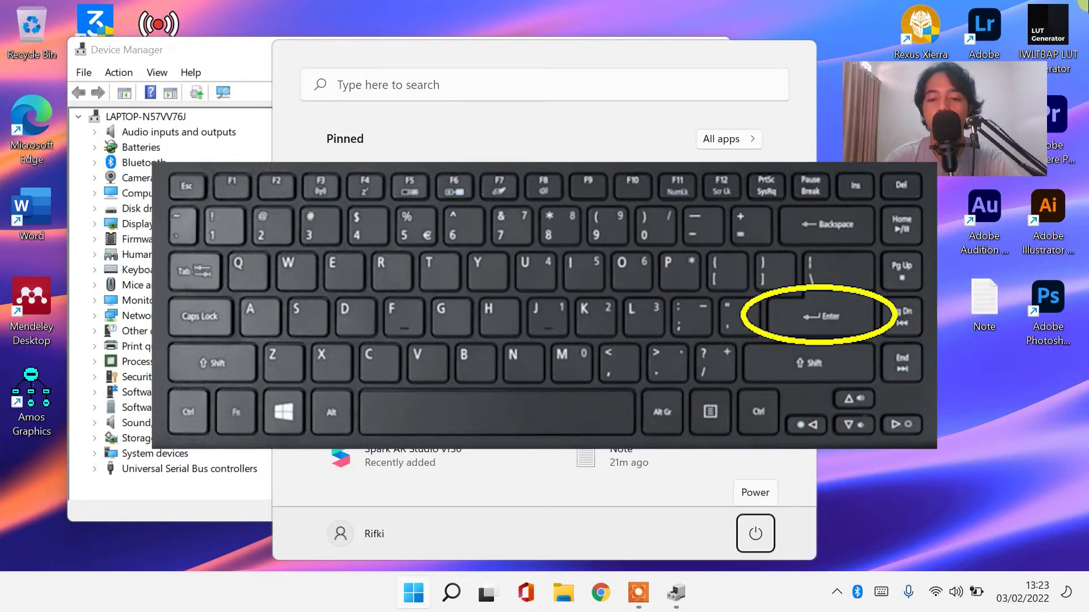
{"action": "key", "text": "Return"}
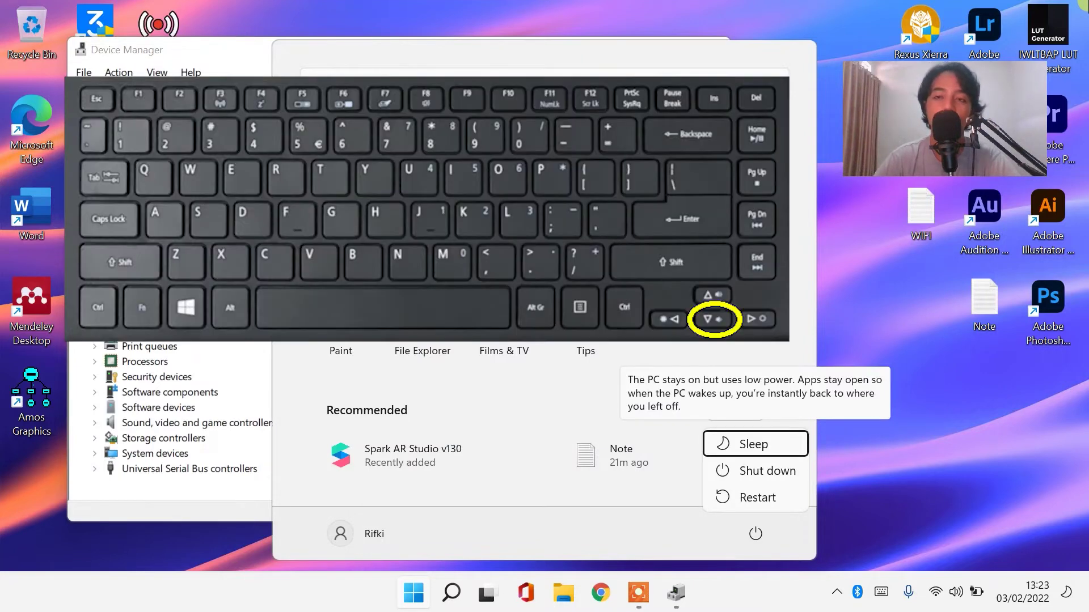
{"action": "key", "text": "Down"}
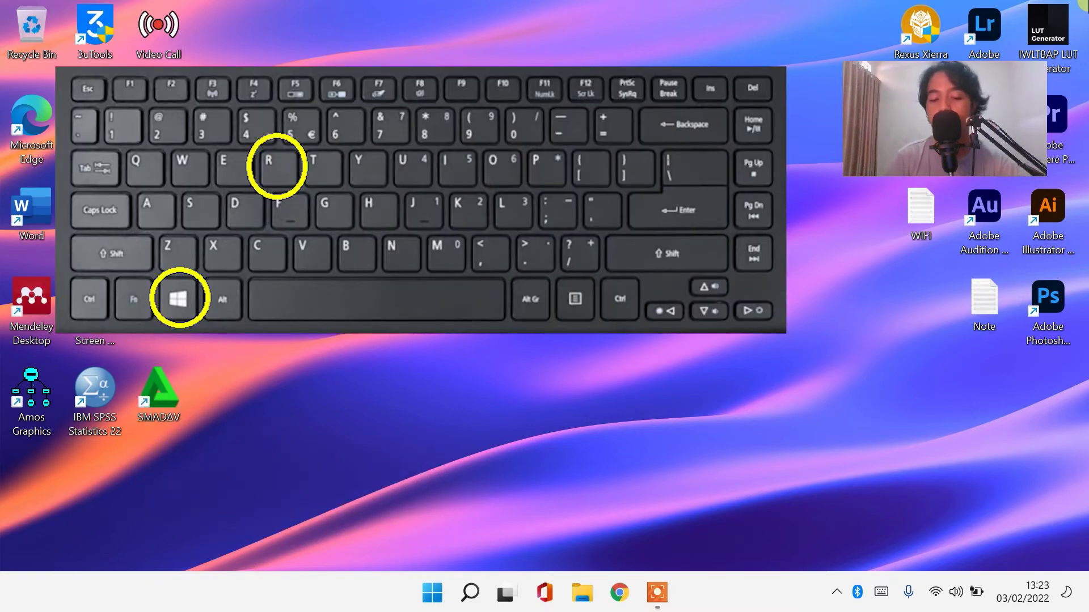
Step: Run devmgmt.msc to open Device Manager again and move the focus into the device tree
{"action": "key", "text": "super+r"}
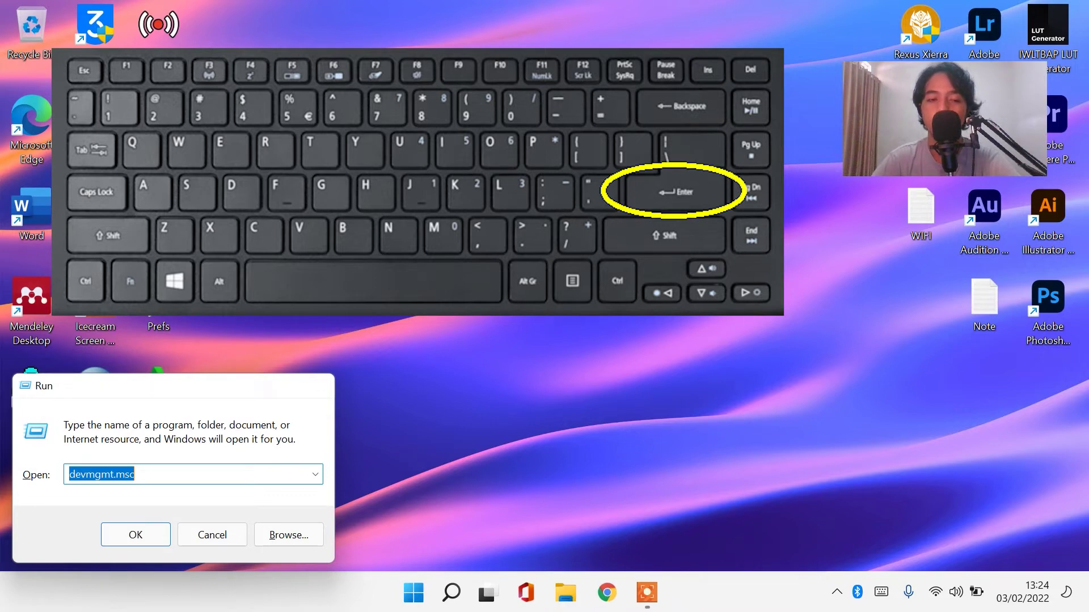
{"action": "key", "text": "Return"}
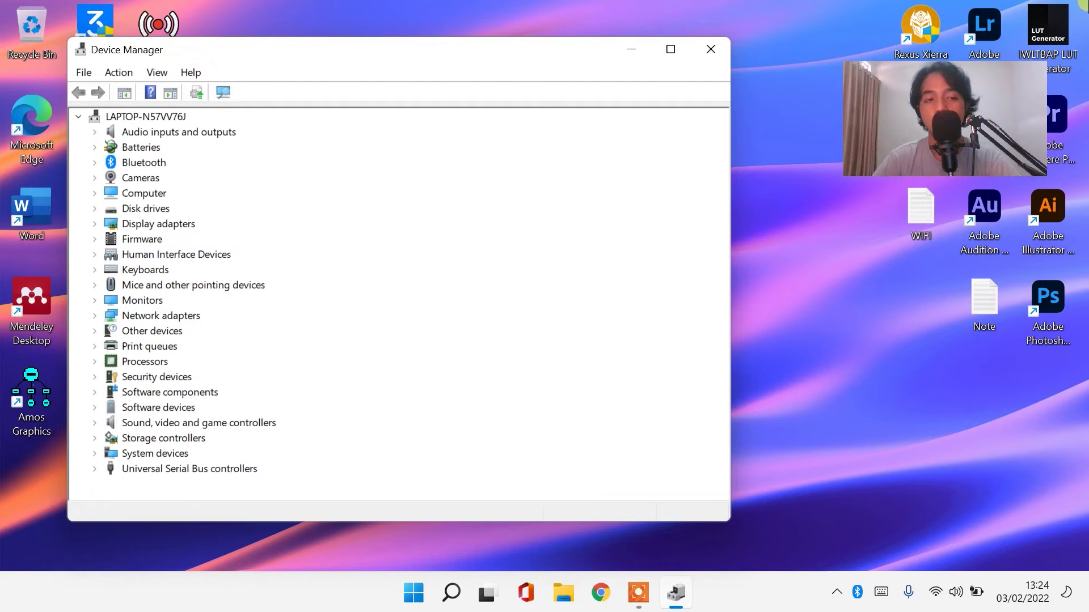
{"action": "key", "text": "Tab"}
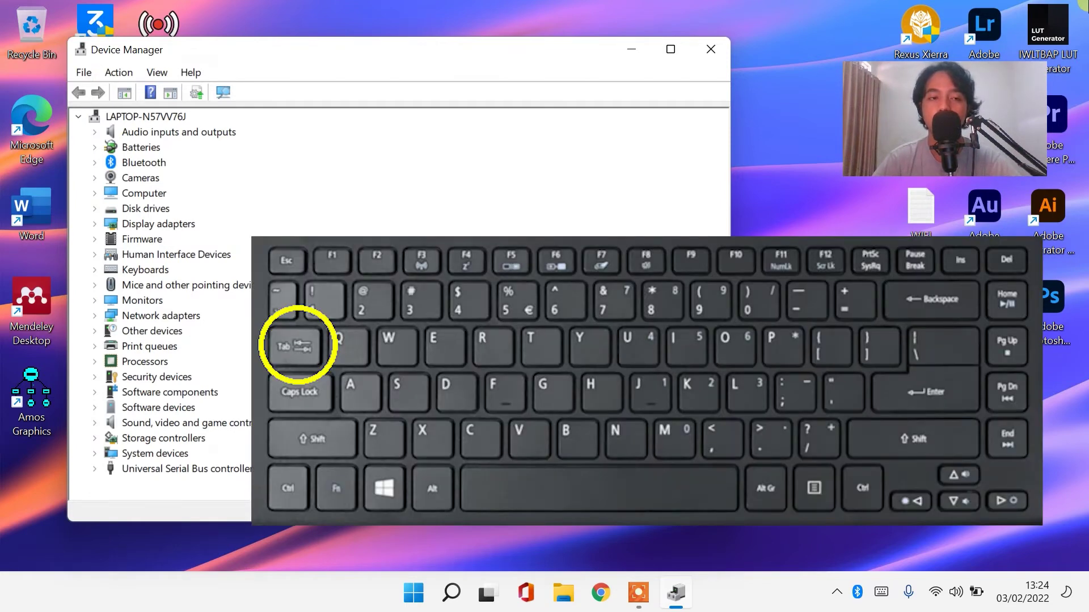
{"action": "key", "text": "Tab"}
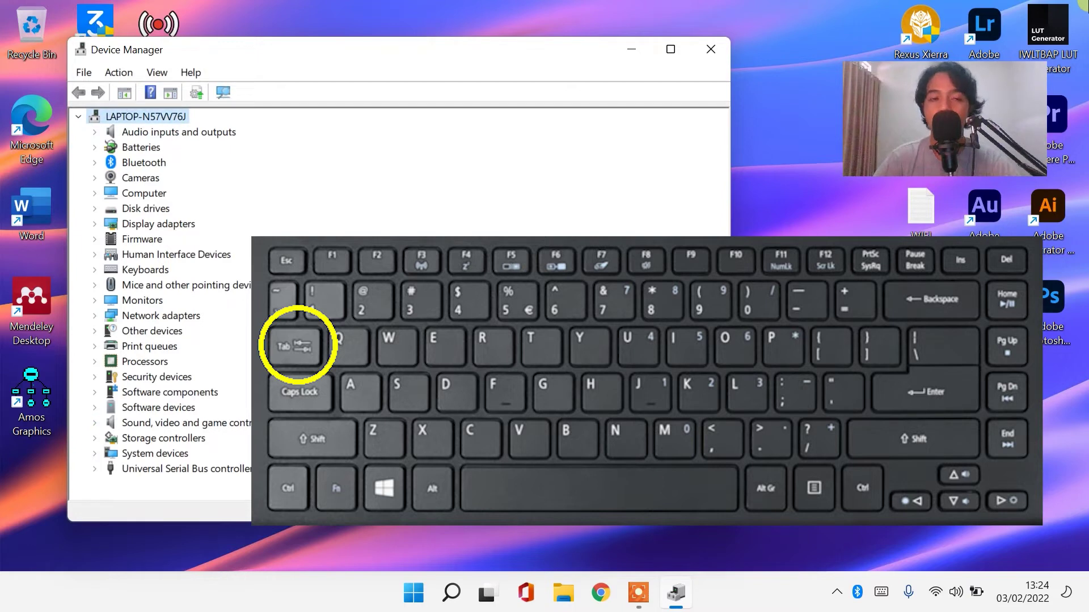
Step: Expand the Mice and other pointing devices category in the device tree
{"action": "key", "text": "Down"}
{"action": "key", "text": "Down"}
{"action": "key", "text": "Down"}
{"action": "key", "text": "Down"}
{"action": "key", "text": "Down"}
{"action": "key", "text": "Down"}
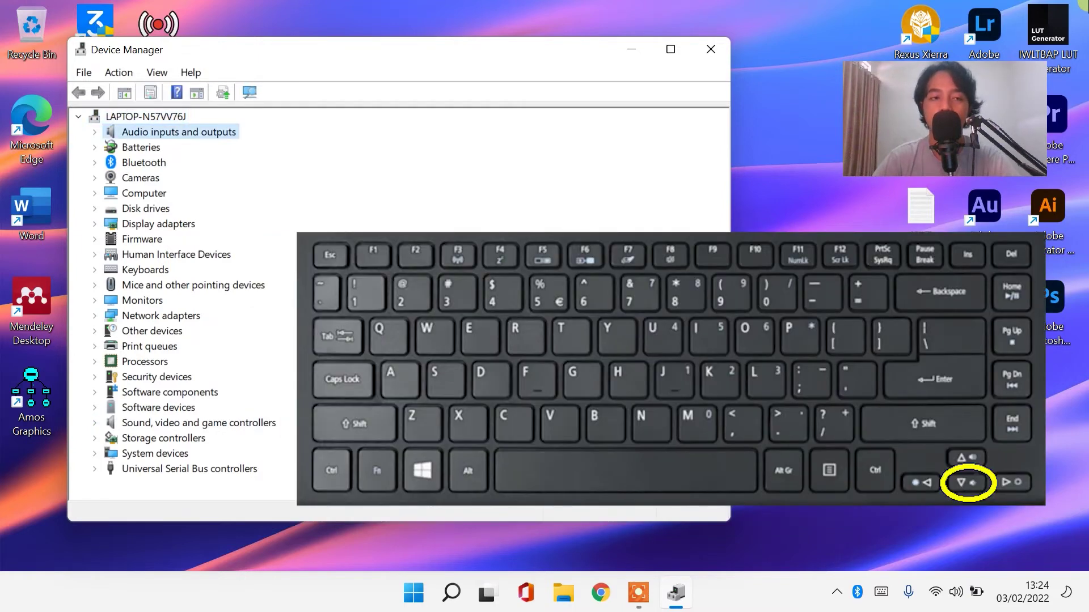
{"action": "key", "text": "Down"}
{"action": "key", "text": "Down"}
{"action": "key", "text": "Down"}
{"action": "key", "text": "Down"}
{"action": "key", "text": "Down"}
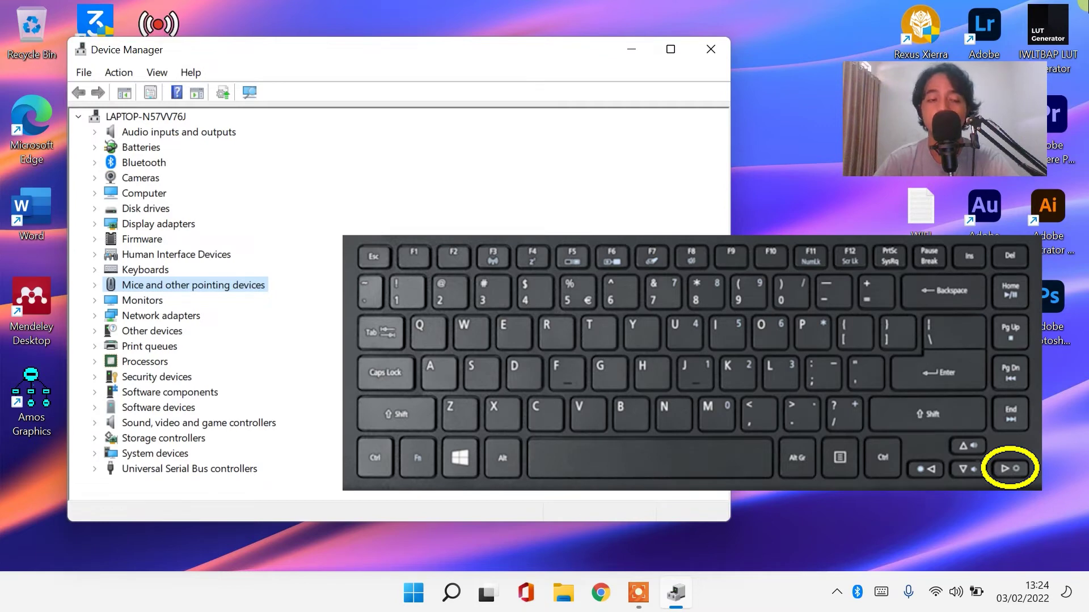
{"action": "key", "text": "Right"}
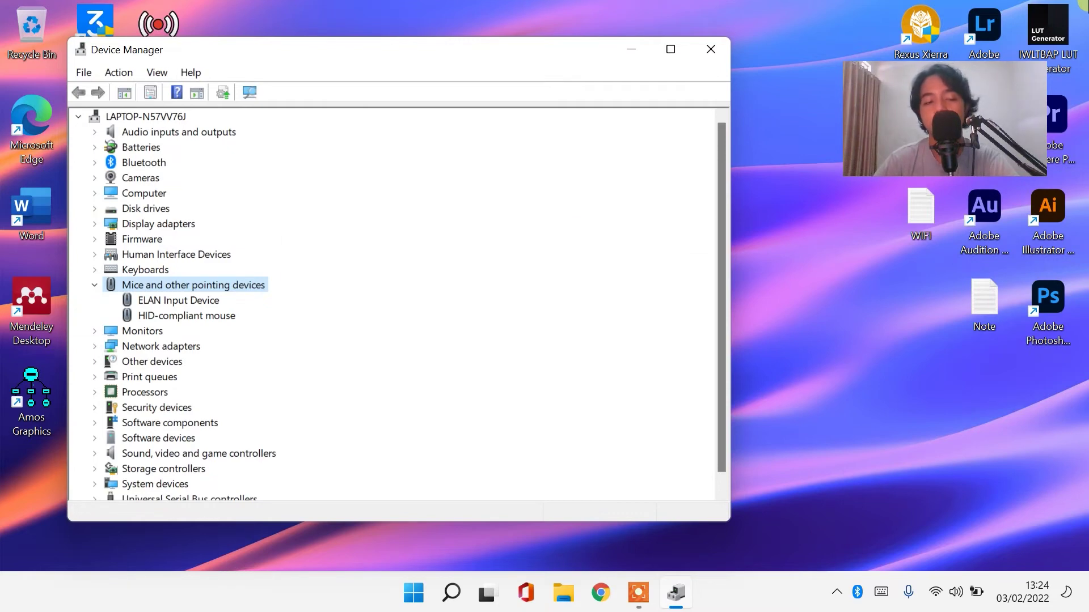
Step: Open the properties of the ELAN Input Device and show its driver information
{"action": "key", "text": "Down"}
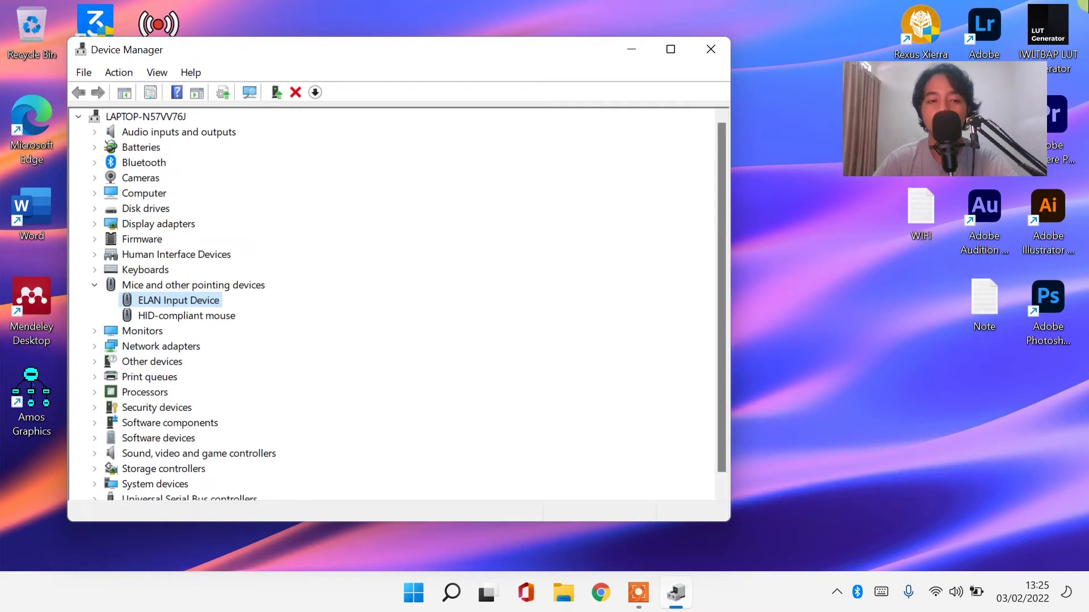
{"action": "key", "text": "Return"}
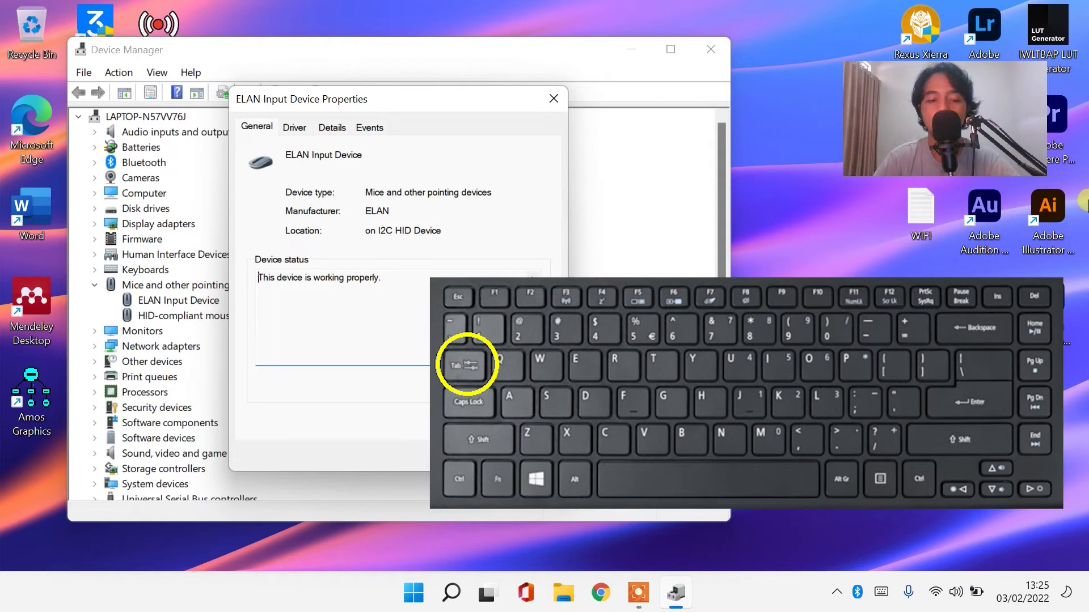
{"action": "key", "text": "Tab"}
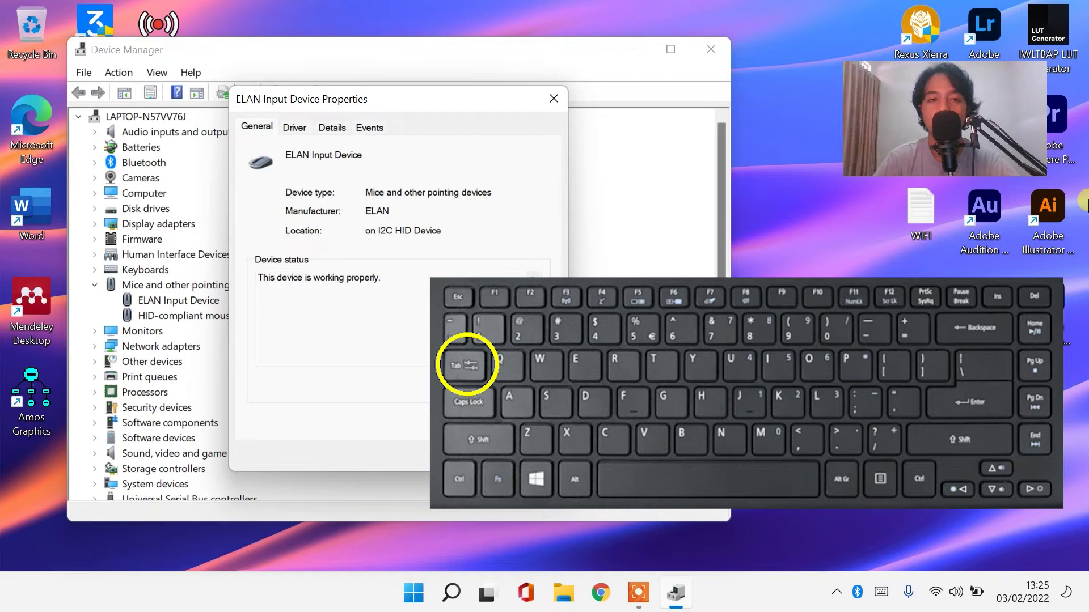
{"action": "key", "text": "Tab"}
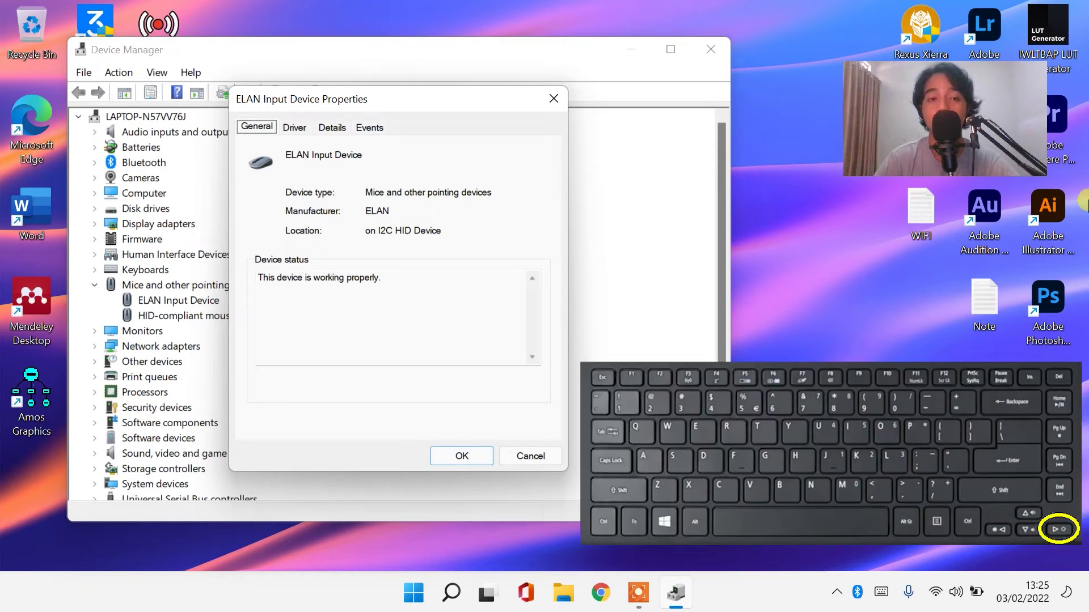
{"action": "key", "text": "Right"}
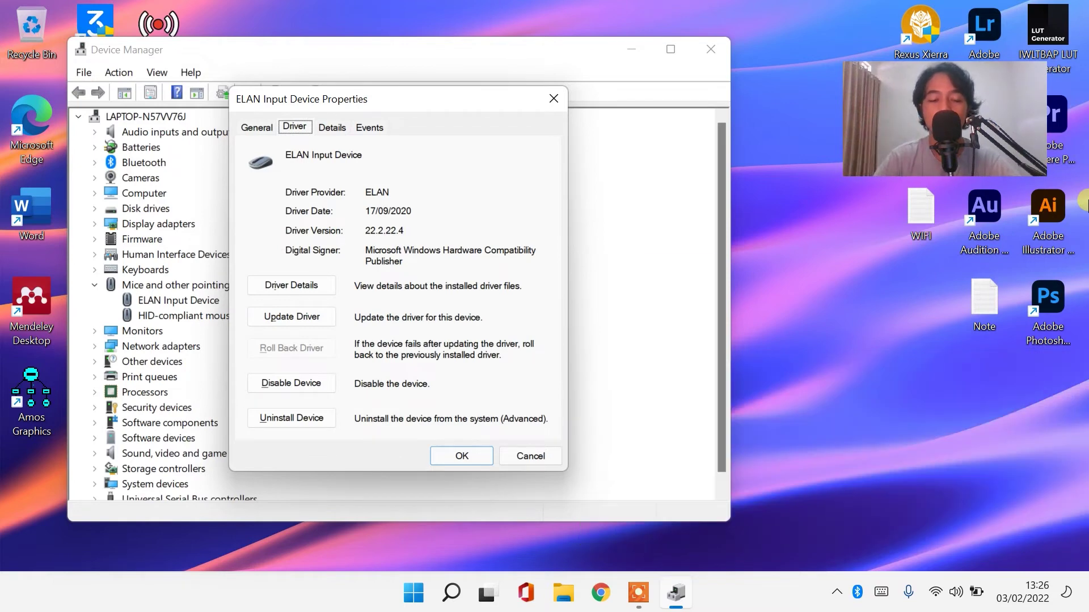
Step: Start a driver update for the ELAN Input Device, choosing to browse the computer for drivers
{"action": "key", "text": "Tab"}
{"action": "key", "text": "Tab"}
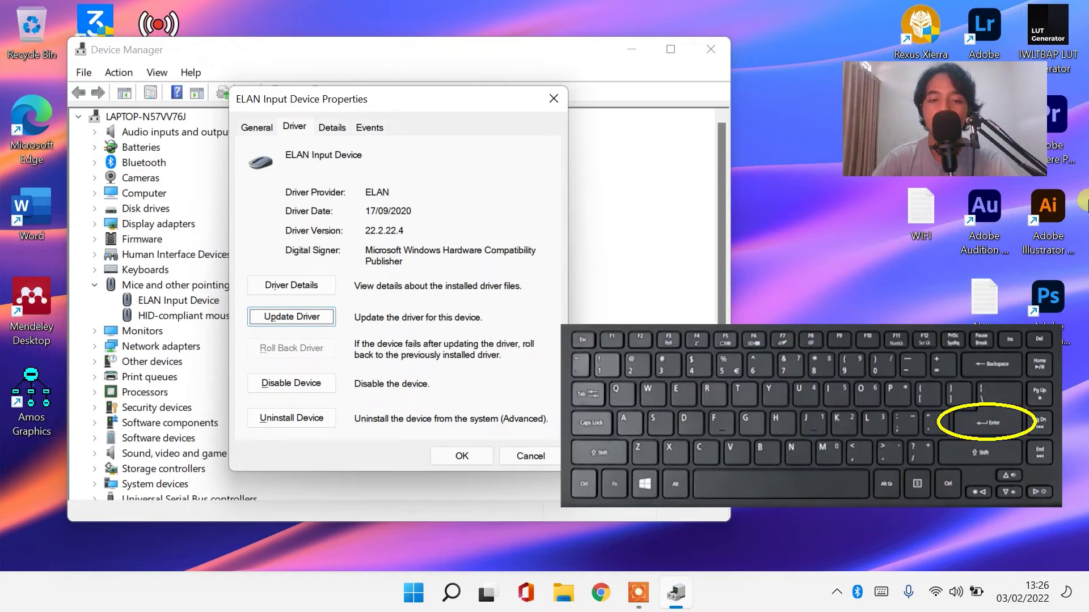
{"action": "key", "text": "Return"}
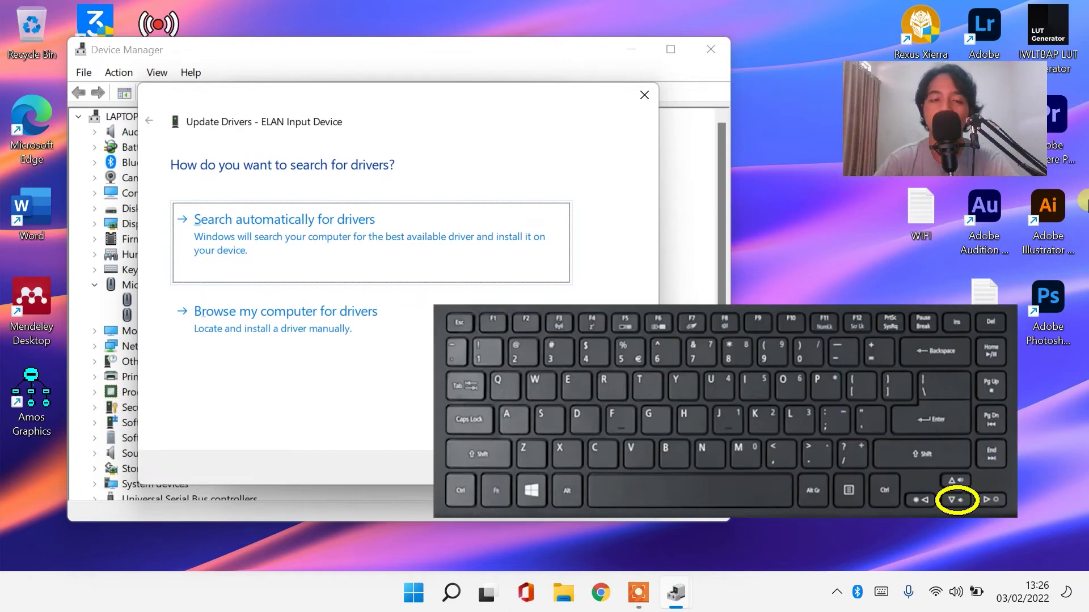
{"action": "key", "text": "Down"}
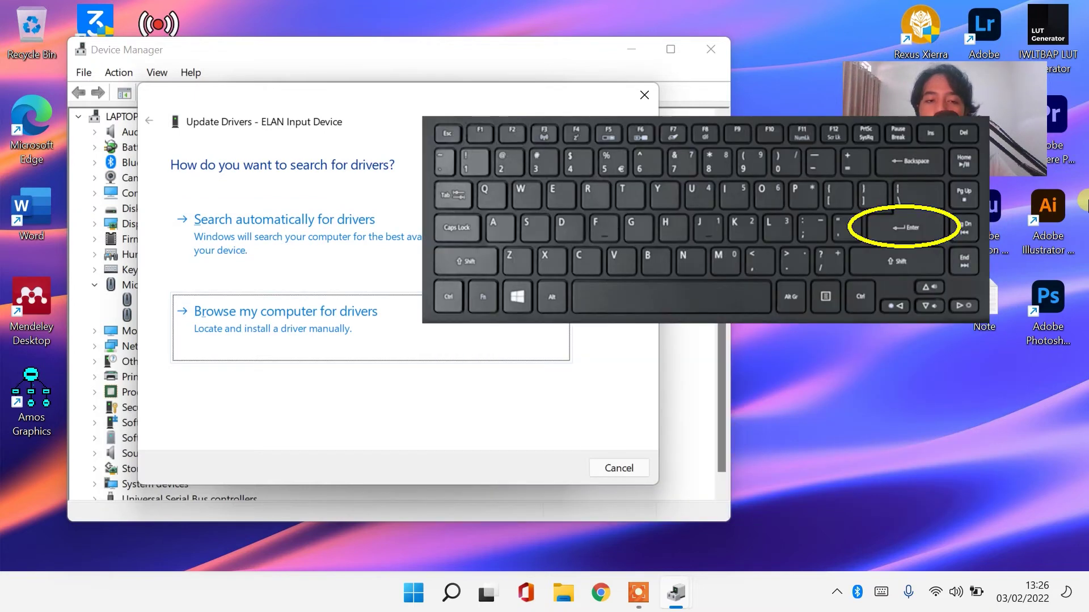
{"action": "key", "text": "Return"}
Step: Choose to pick from the available drivers on the computer and install the first ELAN Input Device entry
{"action": "key", "text": "Tab"}
{"action": "key", "text": "Tab"}
{"action": "key", "text": "Tab"}
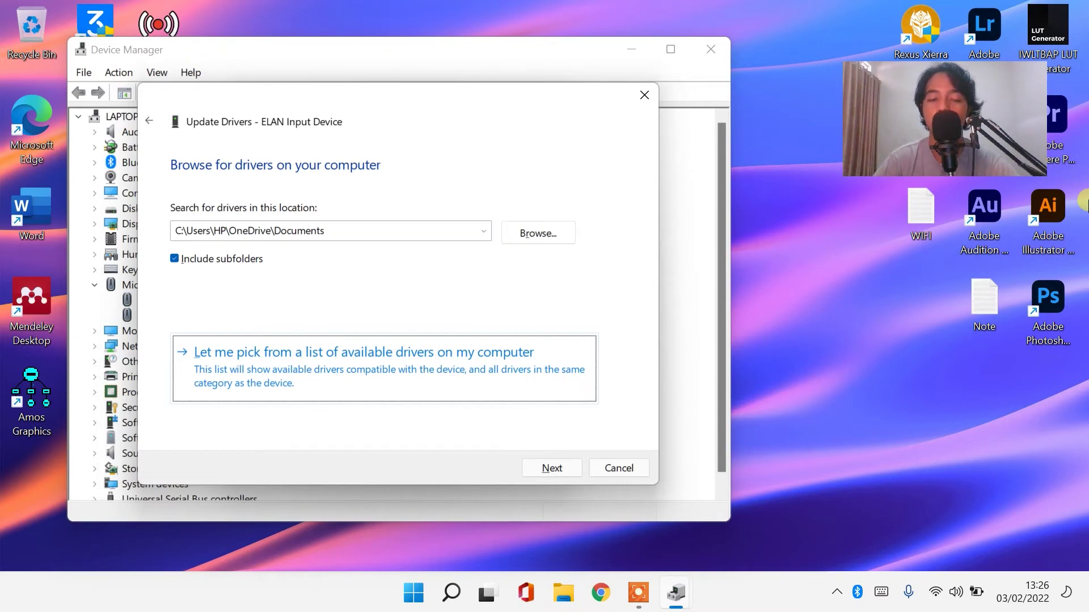
{"action": "key", "text": "Return"}
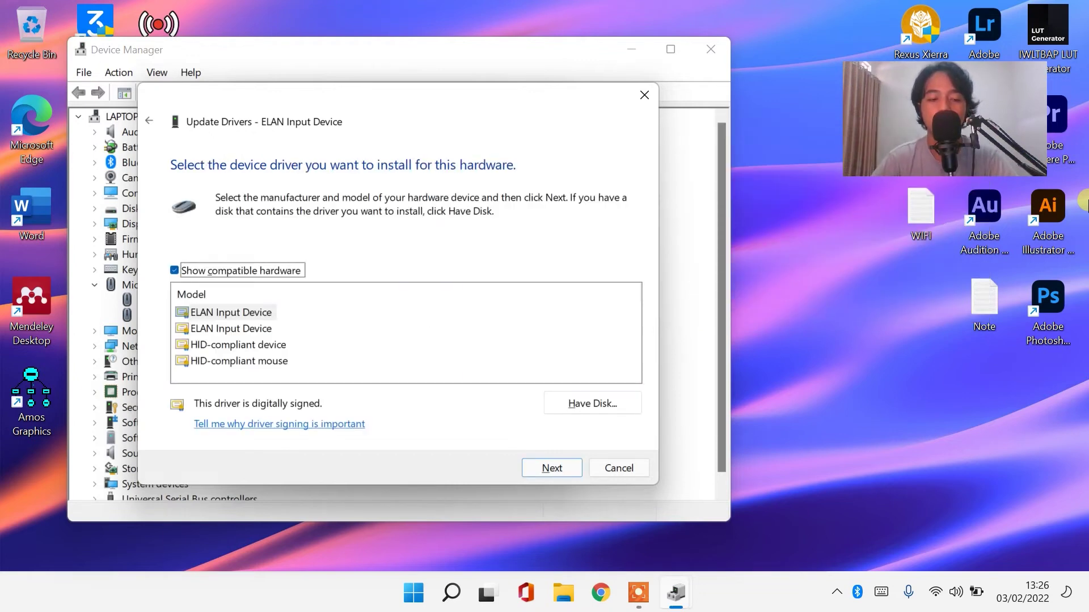
{"action": "key", "text": "Tab"}
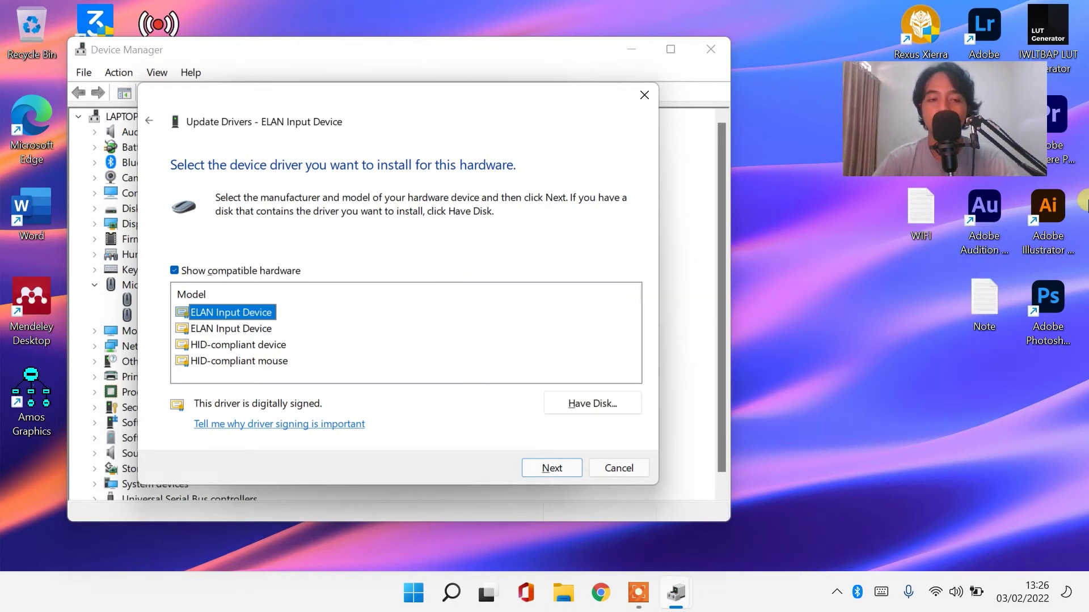
{"action": "key", "text": "Return"}
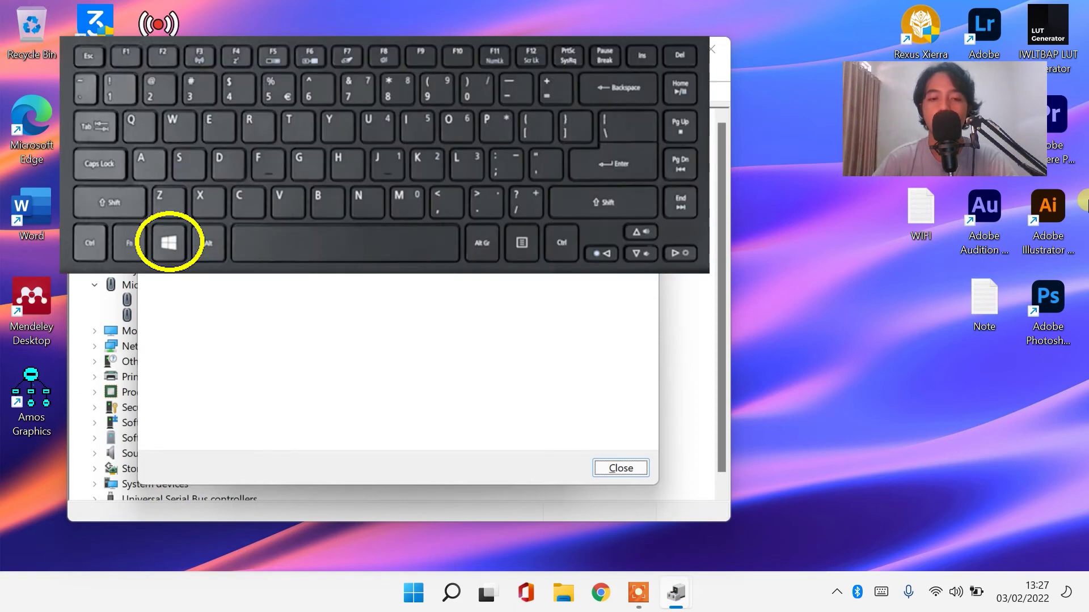
Step: Open the Windows power options from Start, leaving the finished driver update window open
{"action": "key", "text": "super"}
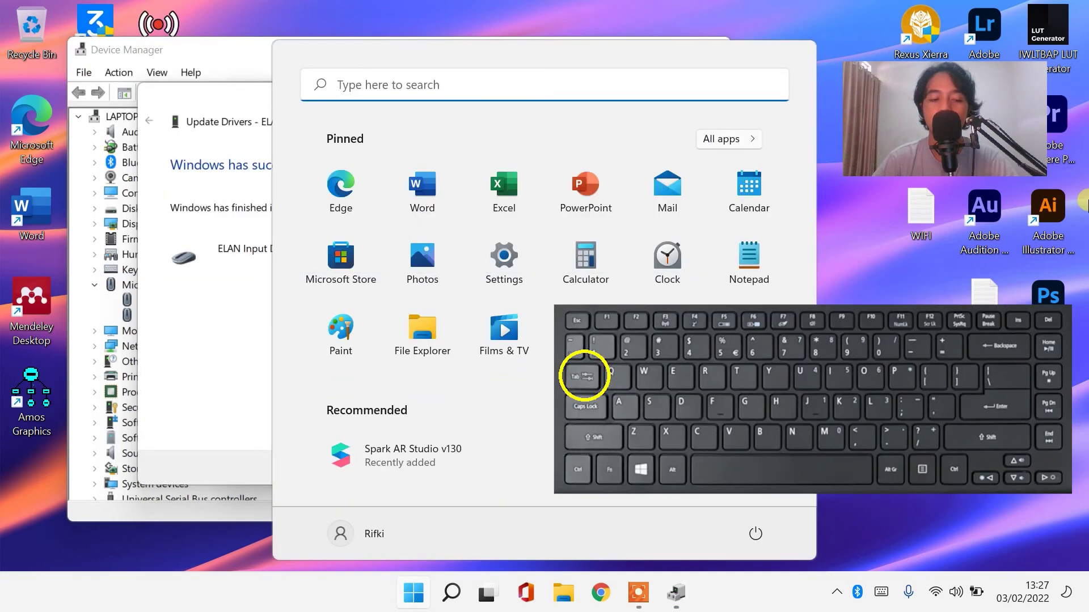
{"action": "key", "text": "Tab"}
{"action": "key", "text": "Tab"}
{"action": "key", "text": "Tab"}
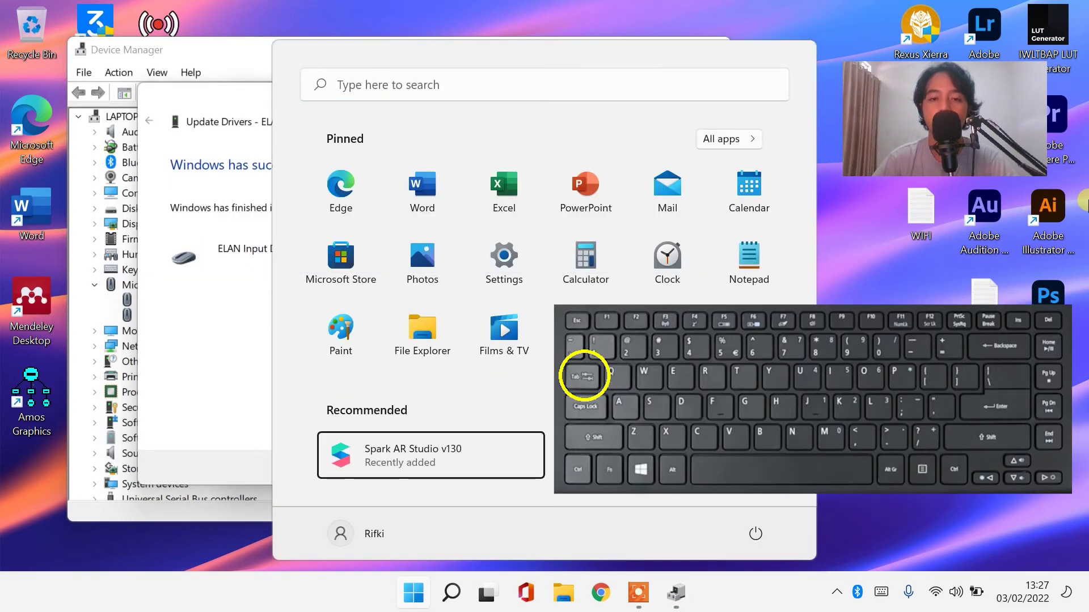
{"action": "key", "text": "Tab"}
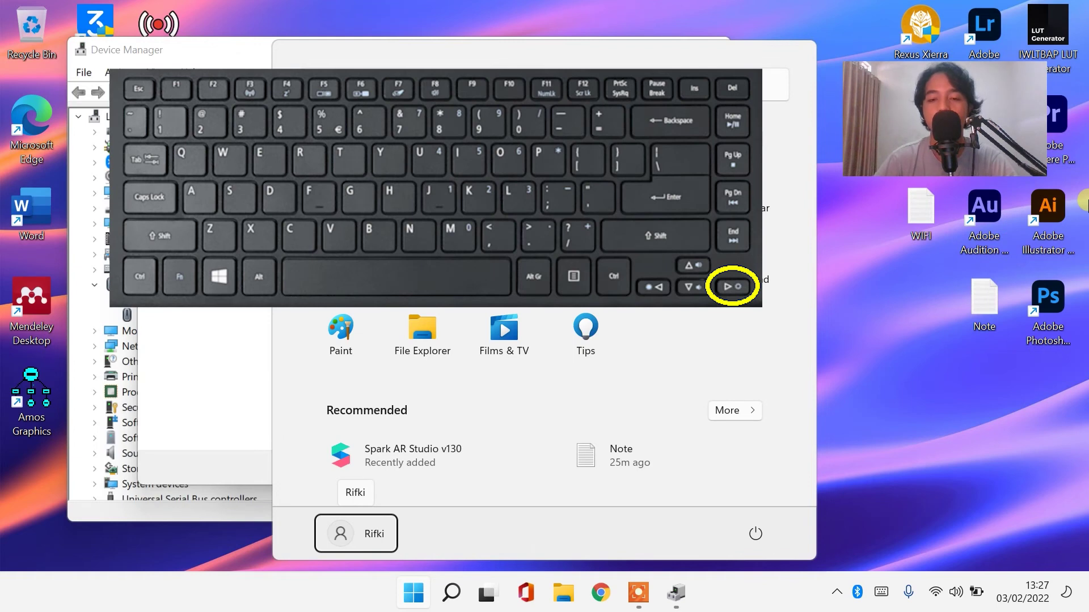
{"action": "key", "text": "Right"}
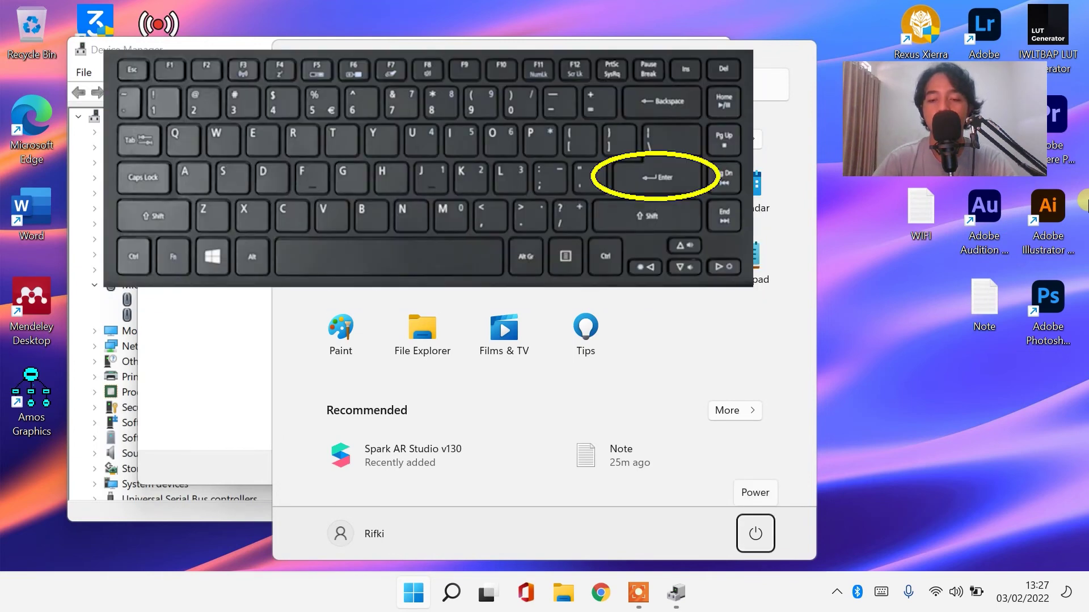
{"action": "key", "text": "Return"}
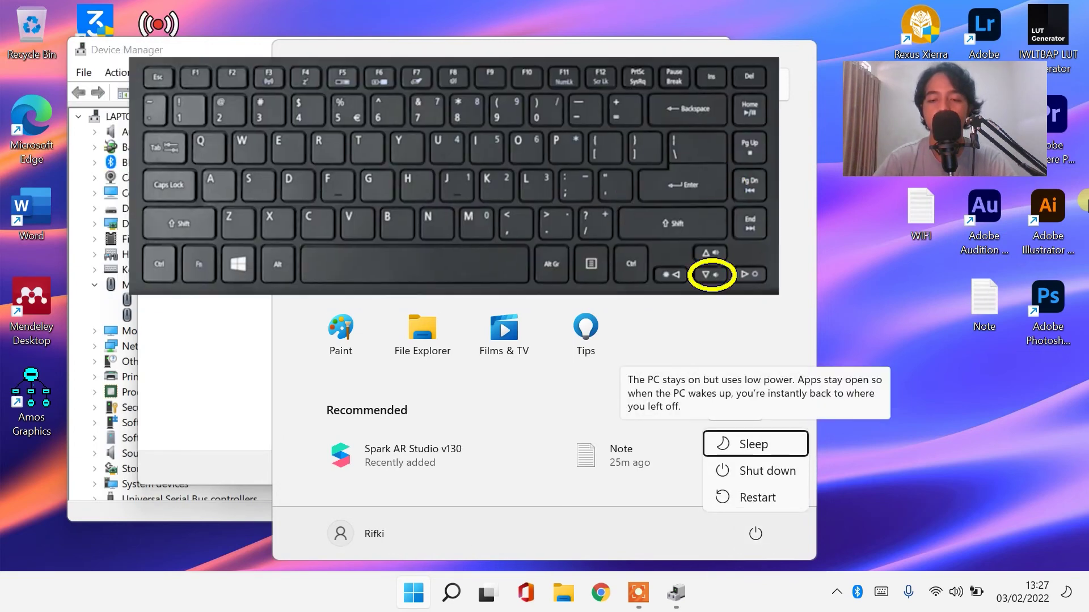
Step: Choose Shut down from the power options to turn off the laptop
{"action": "key", "text": "Down"}
{"action": "key", "text": "Up"}
{"action": "key", "text": "Down"}
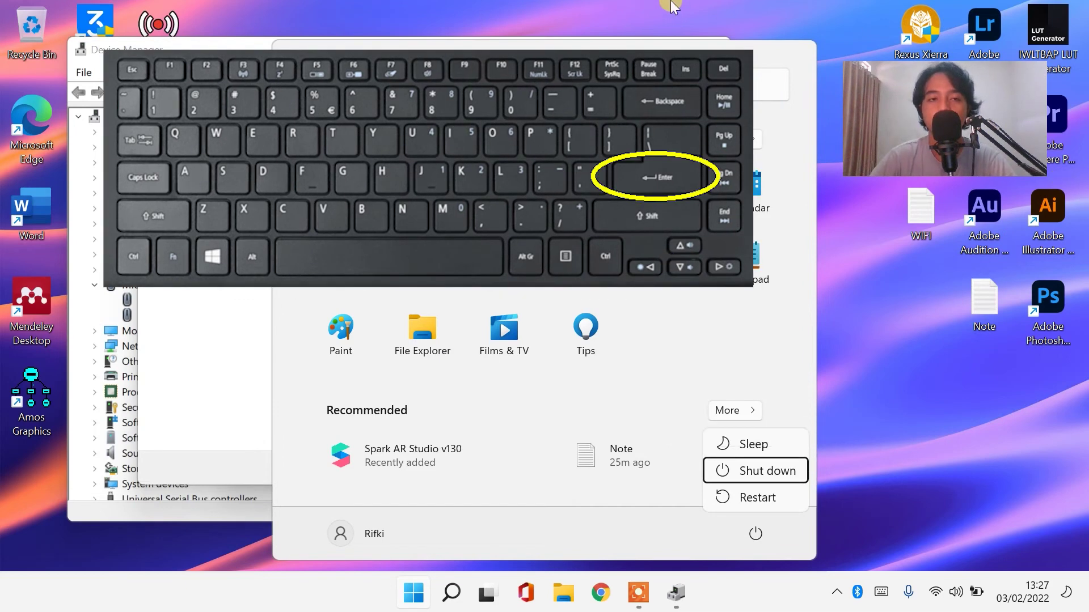
{"action": "key", "text": "Return"}
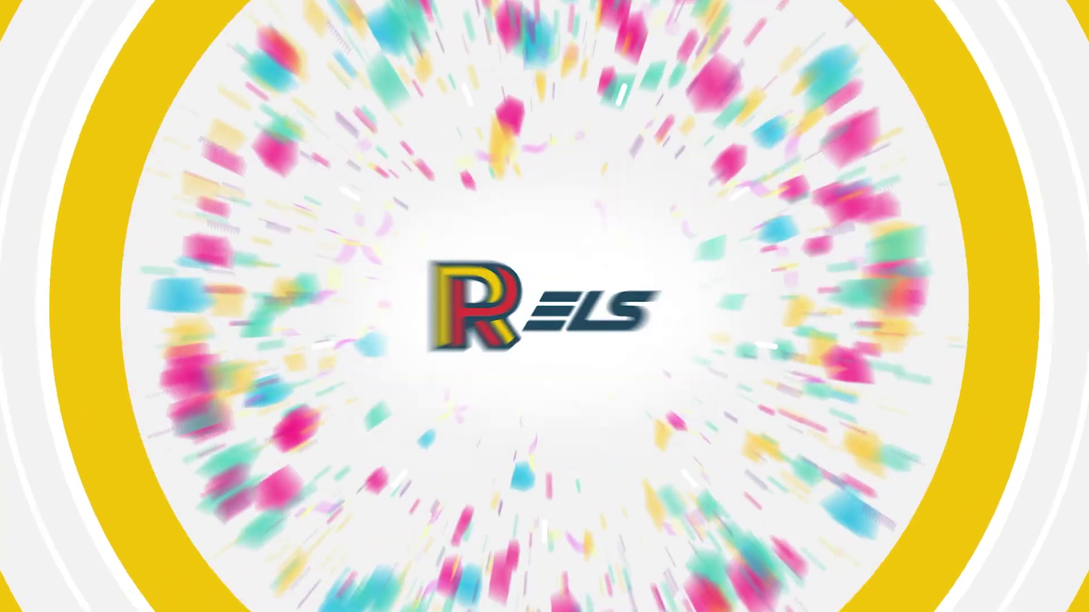